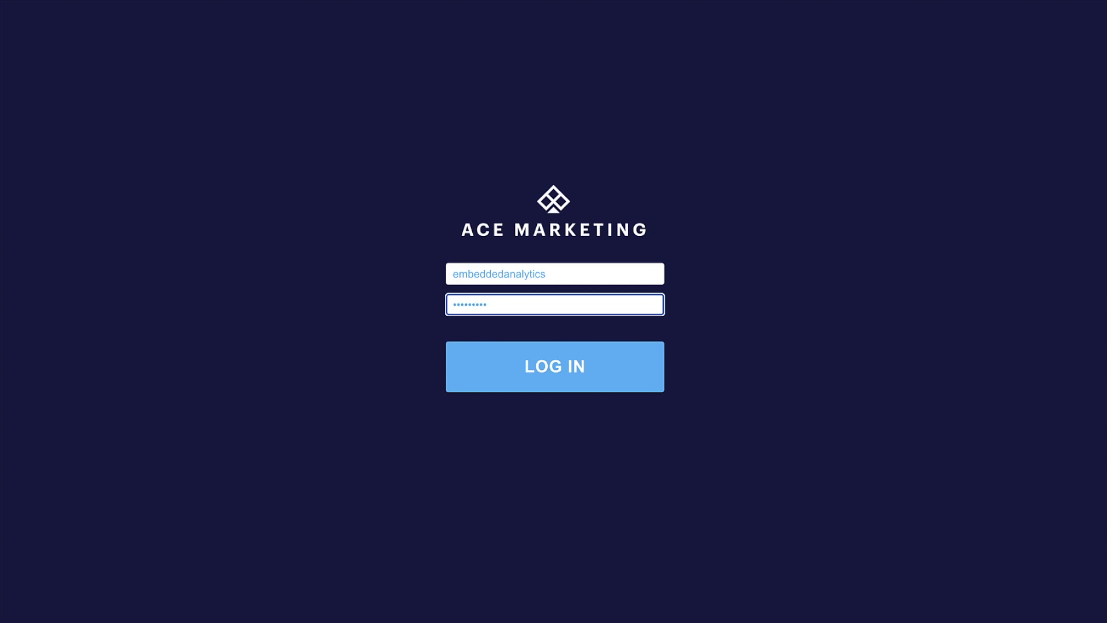
Log in to the Ace Marketing demo account
click(633, 362)
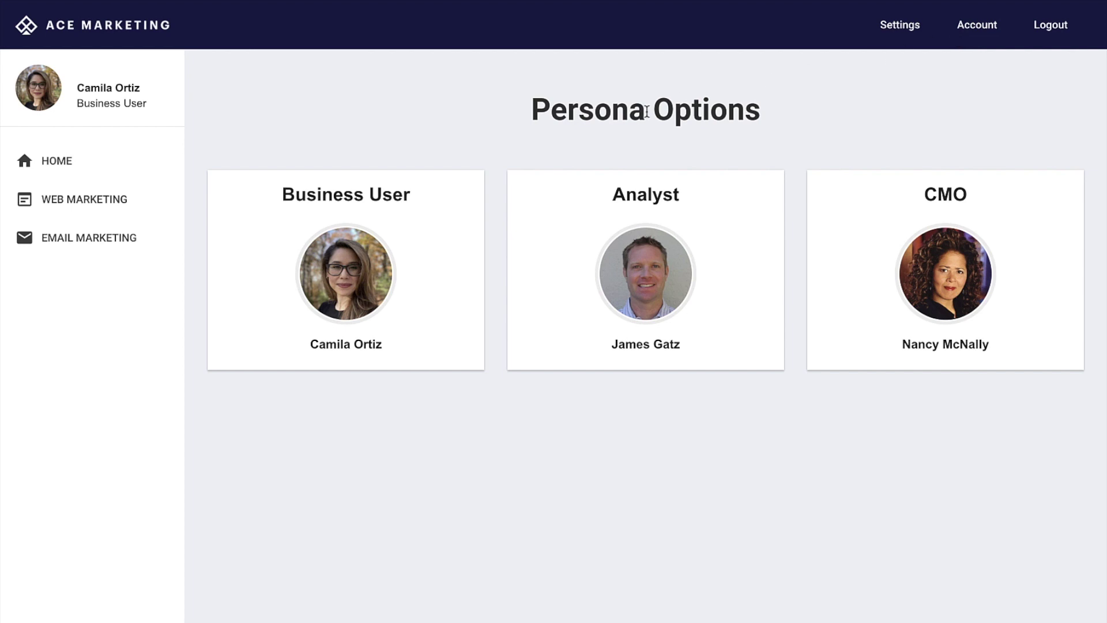
As the Business User persona, open the Web Marketing Campaign Performance dashboard
click(456, 197)
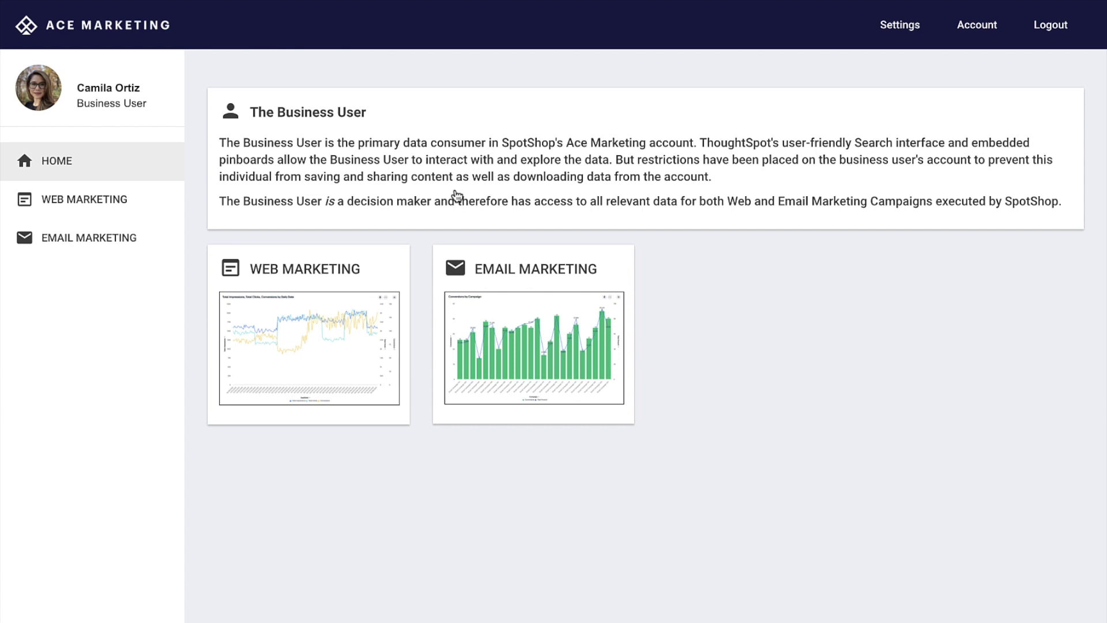
click(153, 201)
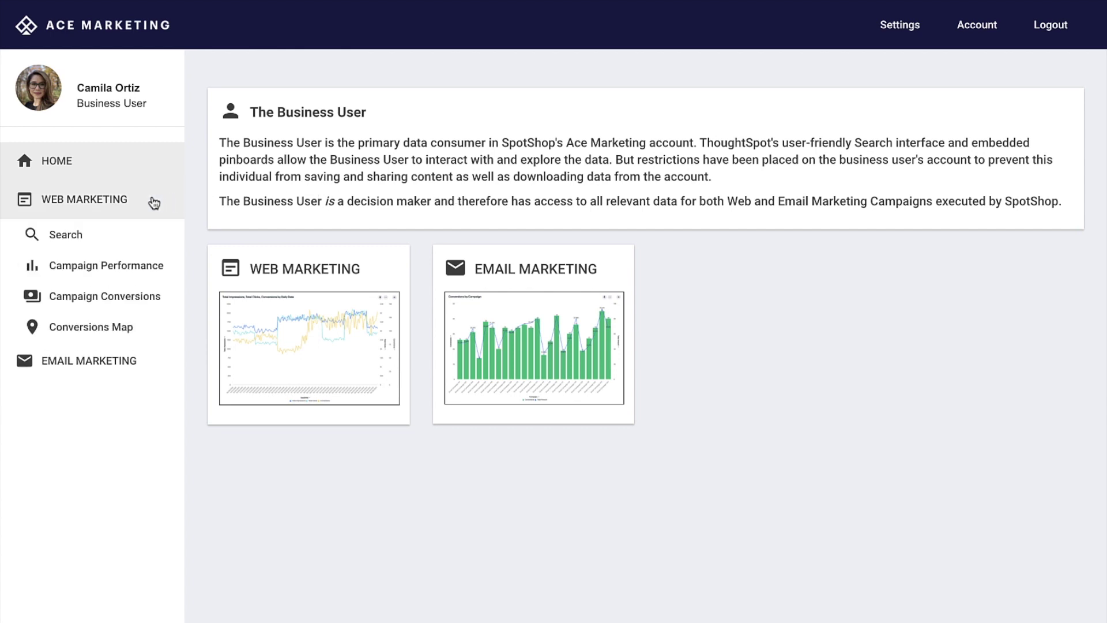
click(149, 275)
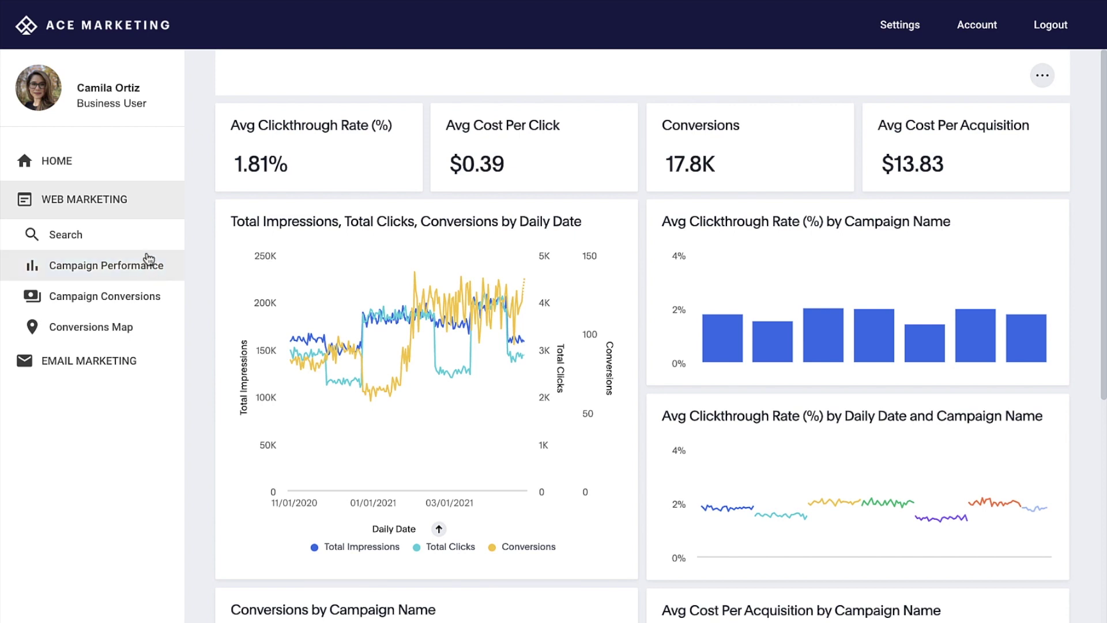
Search Web Marketing data for weekly Conversions by Age Group and view the chart's actions menu
click(149, 246)
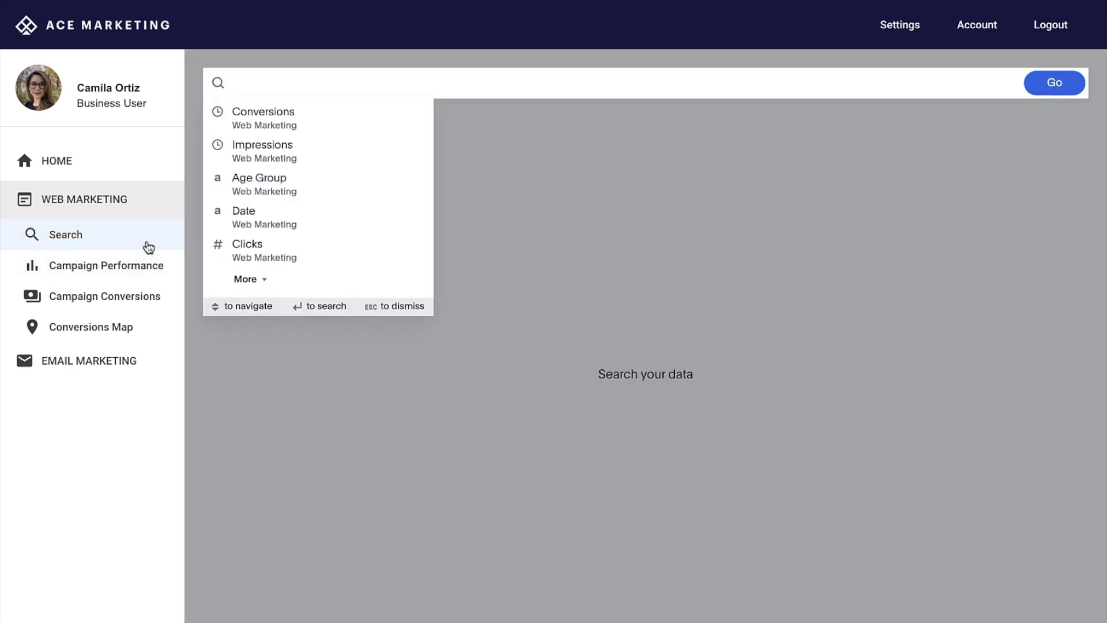
text(conversions)
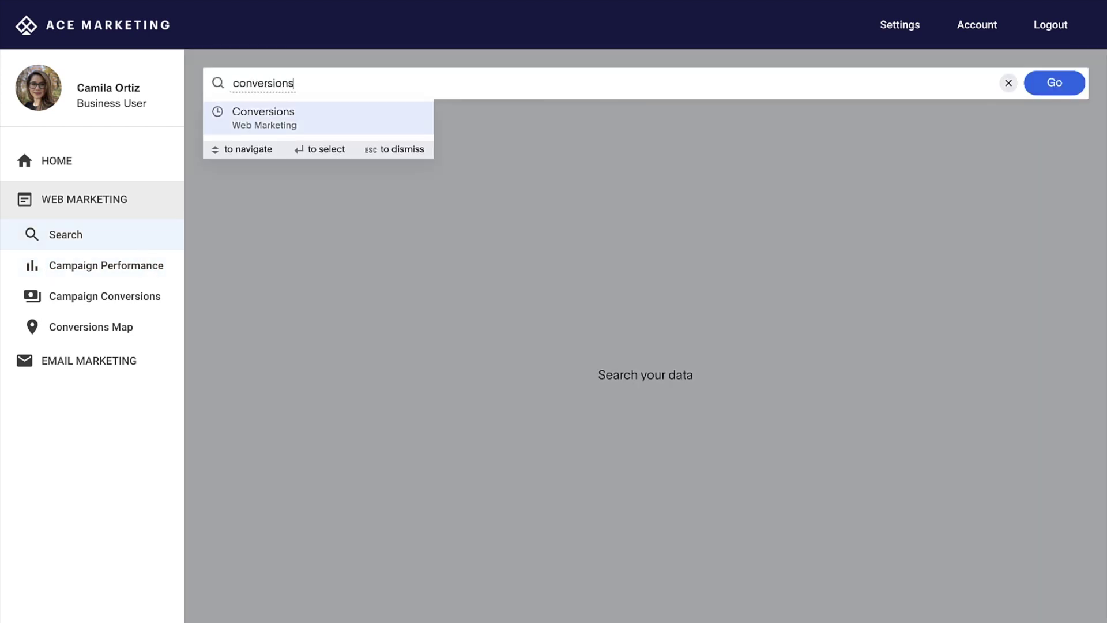
key(Return)
text(by age group)
key(Return)
text(weekly)
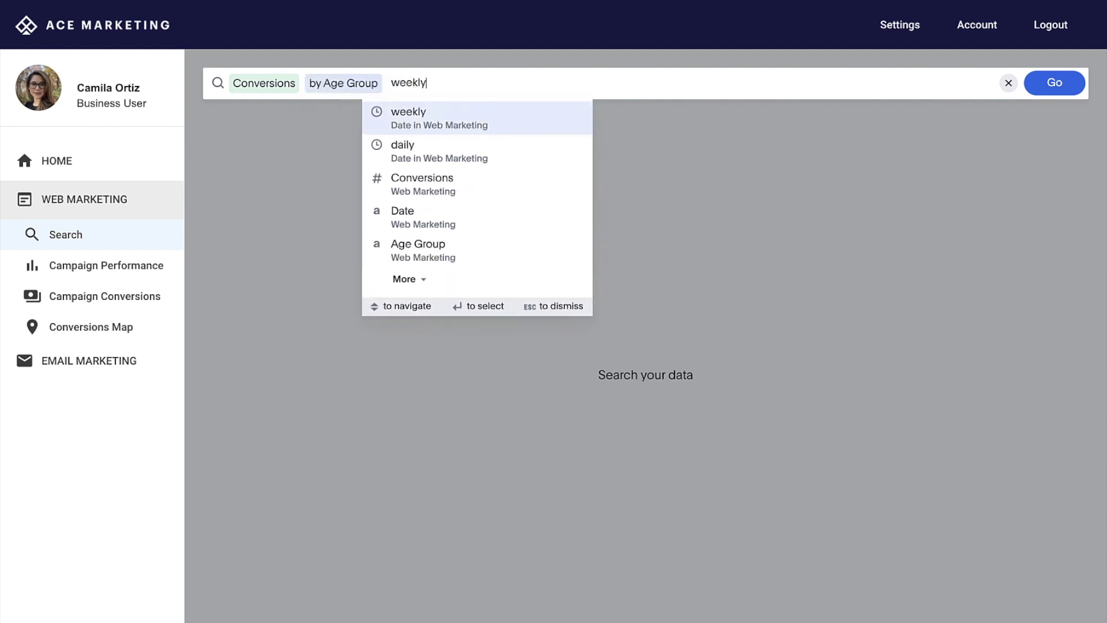
key(Return)
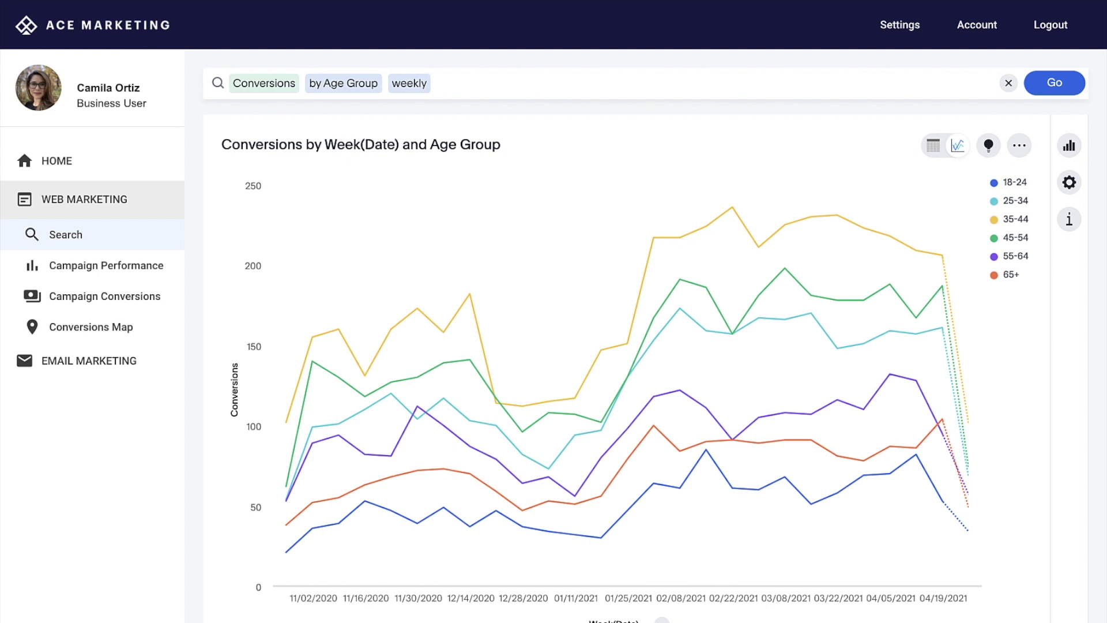
click(1018, 145)
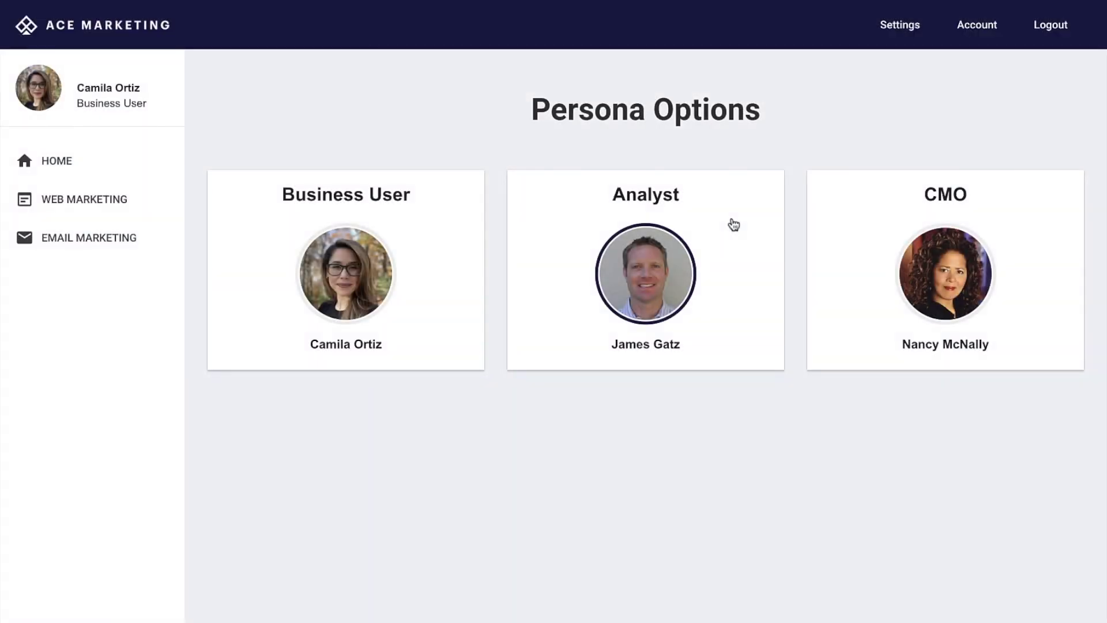
Switch to the Analyst persona and open the Email Marketing Conversion Details table
click(734, 224)
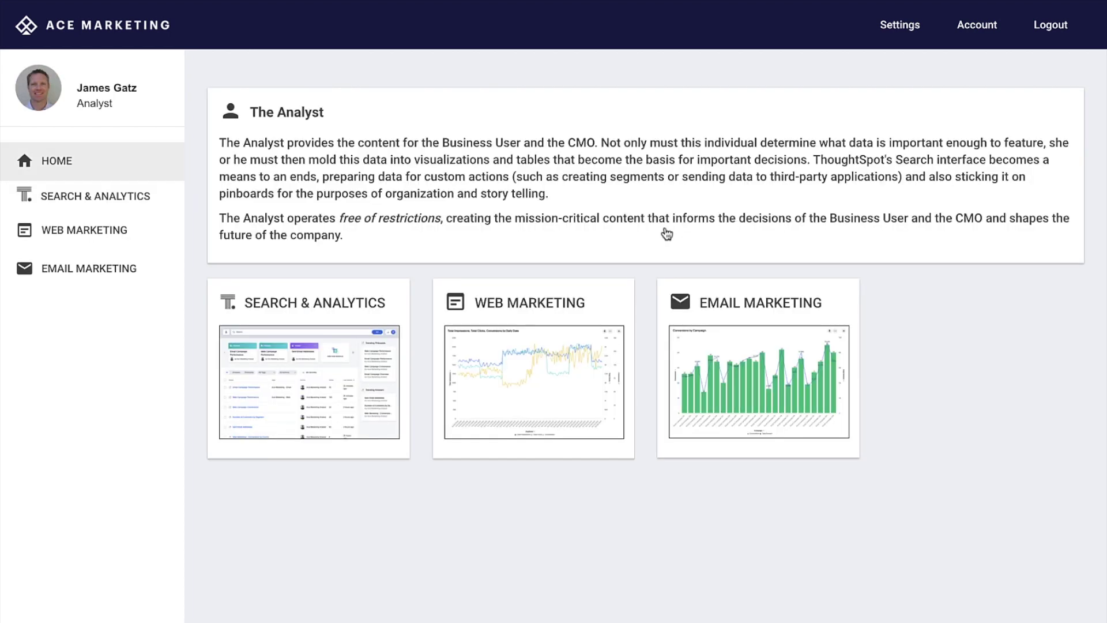
click(148, 279)
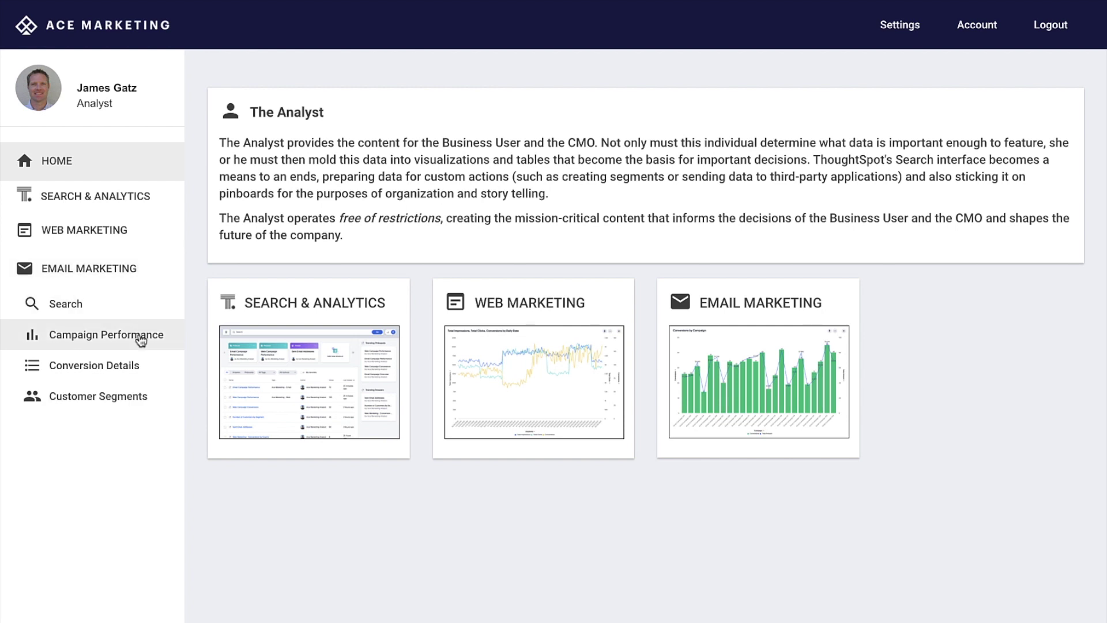
click(137, 377)
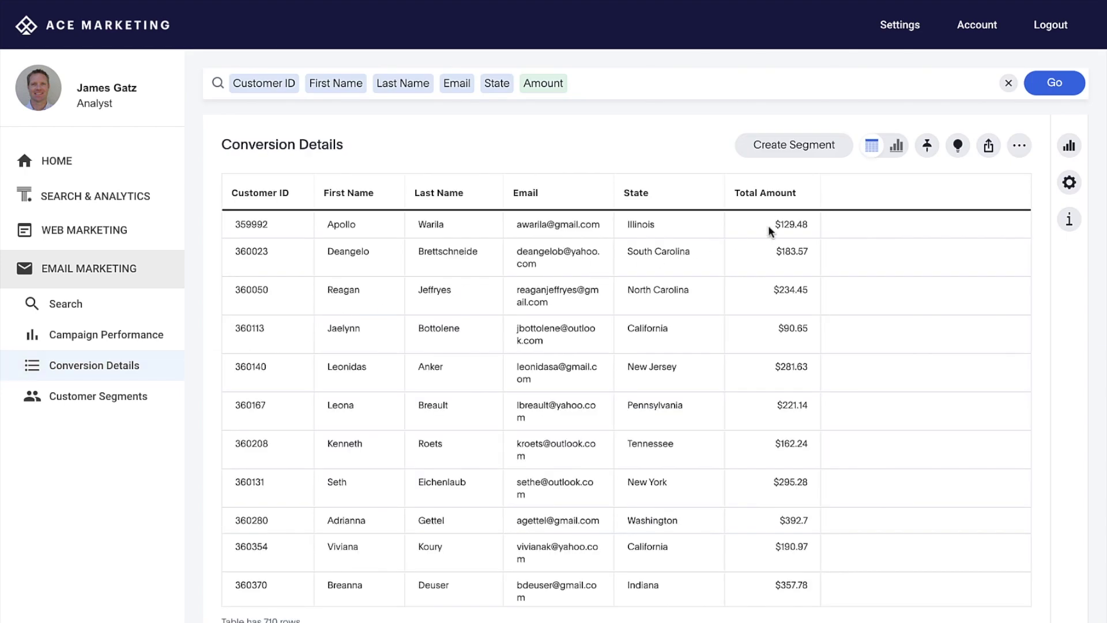
Send the Conversion Details customer records to HubSpot, then begin creating a segment
click(1013, 151)
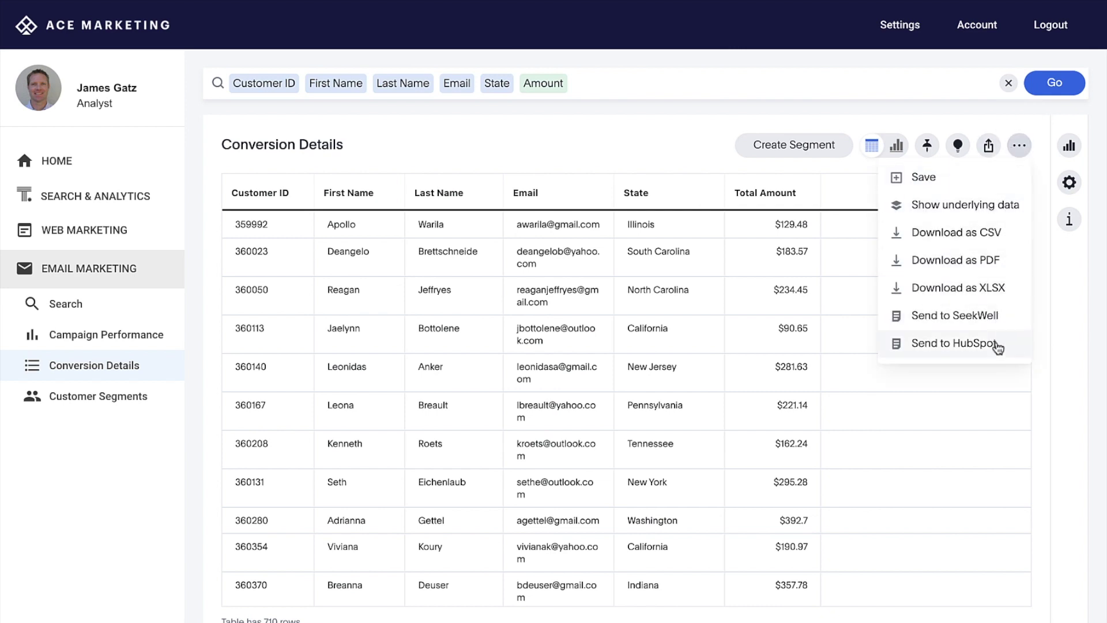
click(996, 345)
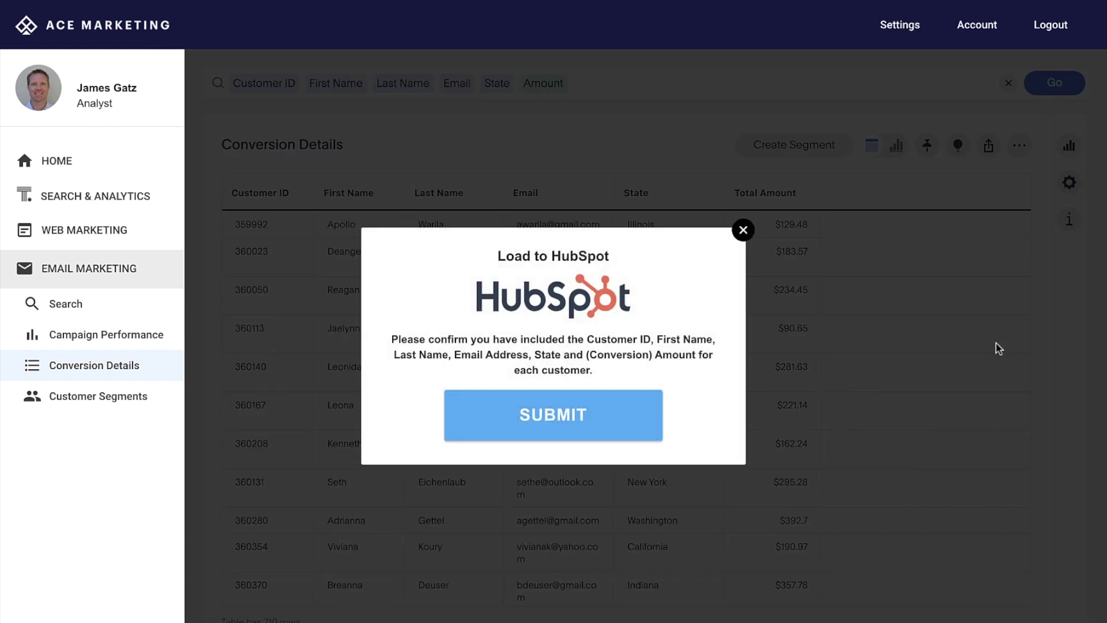
click(638, 425)
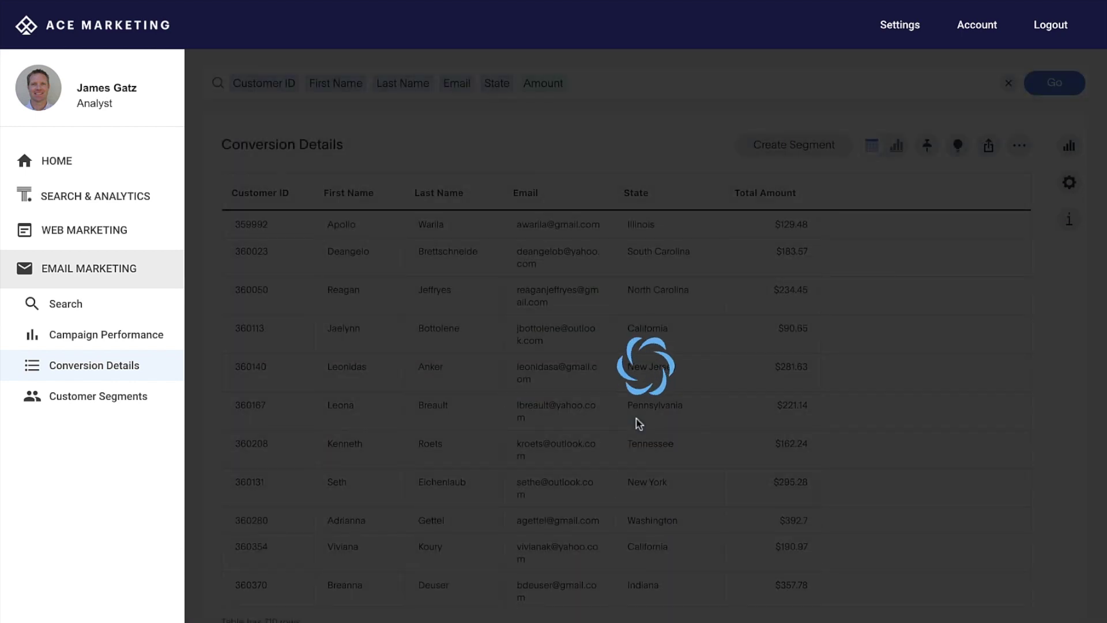
click(743, 285)
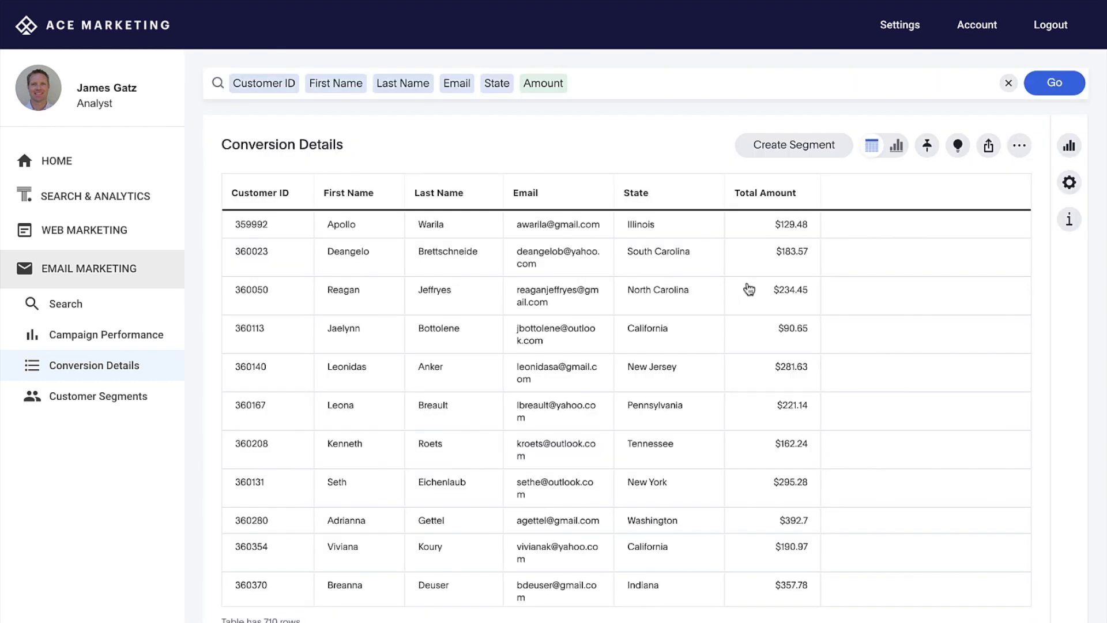
click(769, 153)
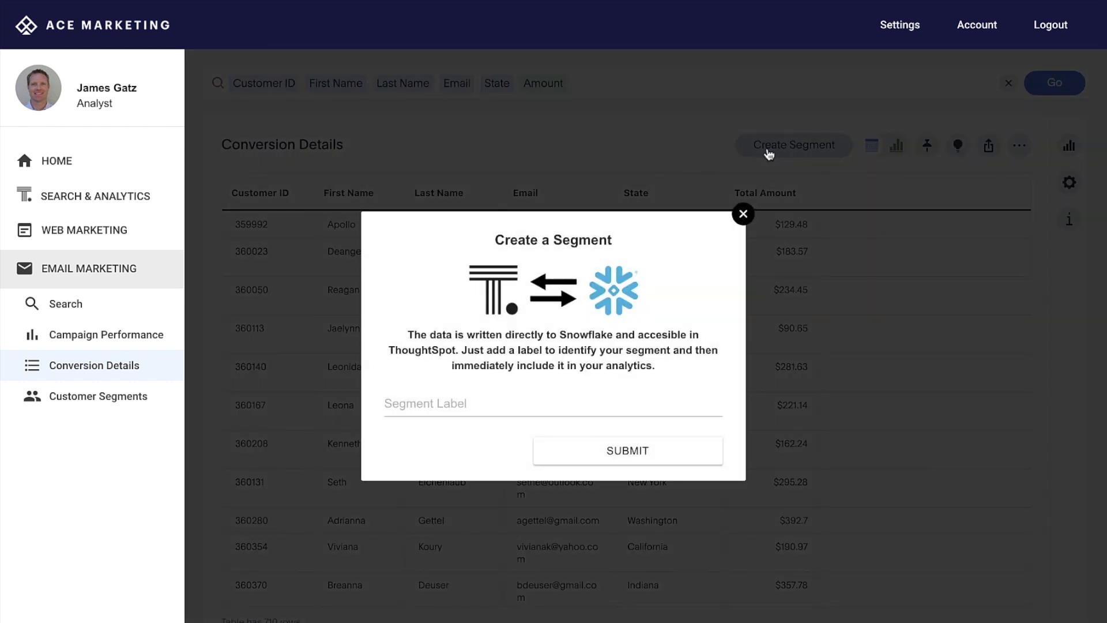
Label the new segment 'Conversions Segment' using the autocomplete suggestion
click(619, 408)
text(Conversions)
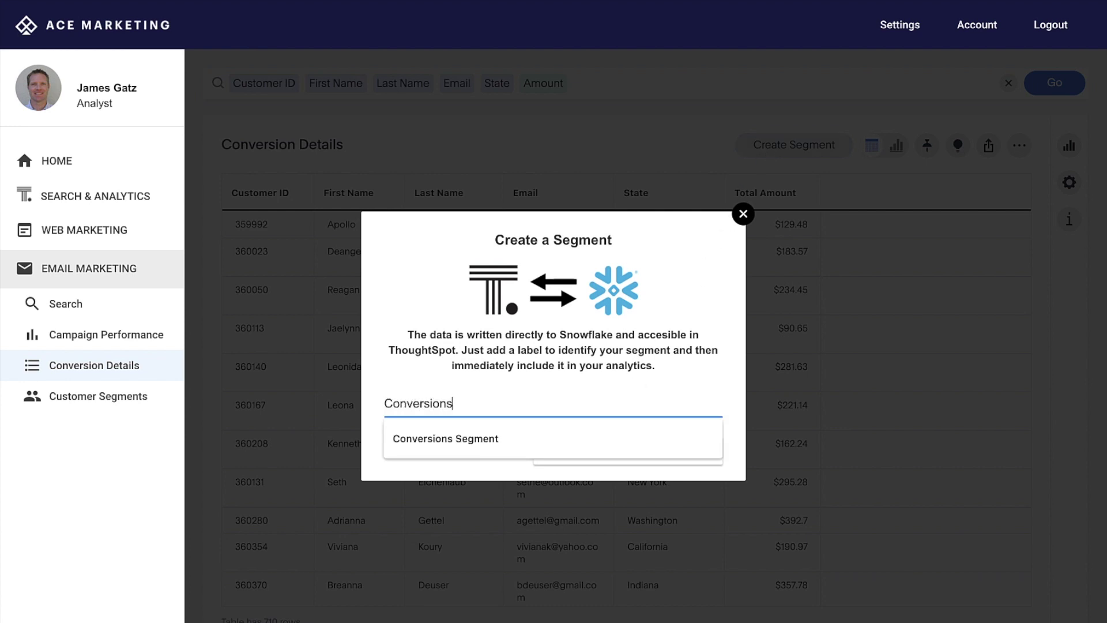
key(Down)
key(Return)
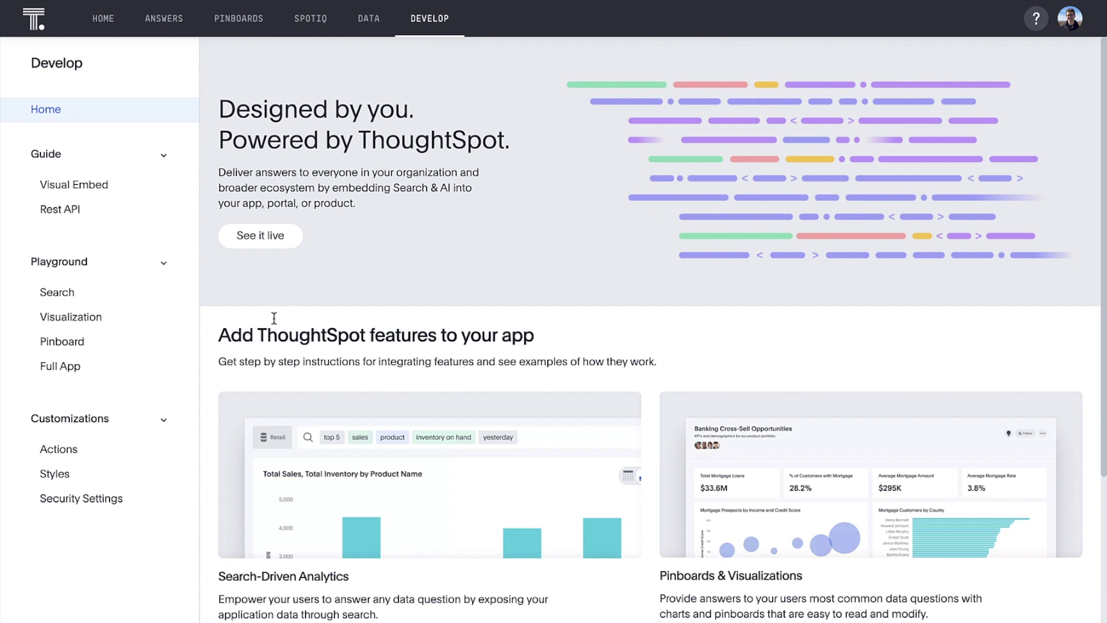
Scroll down the Develop home page and open Playground > Search
scroll(244, 373, down, 5)
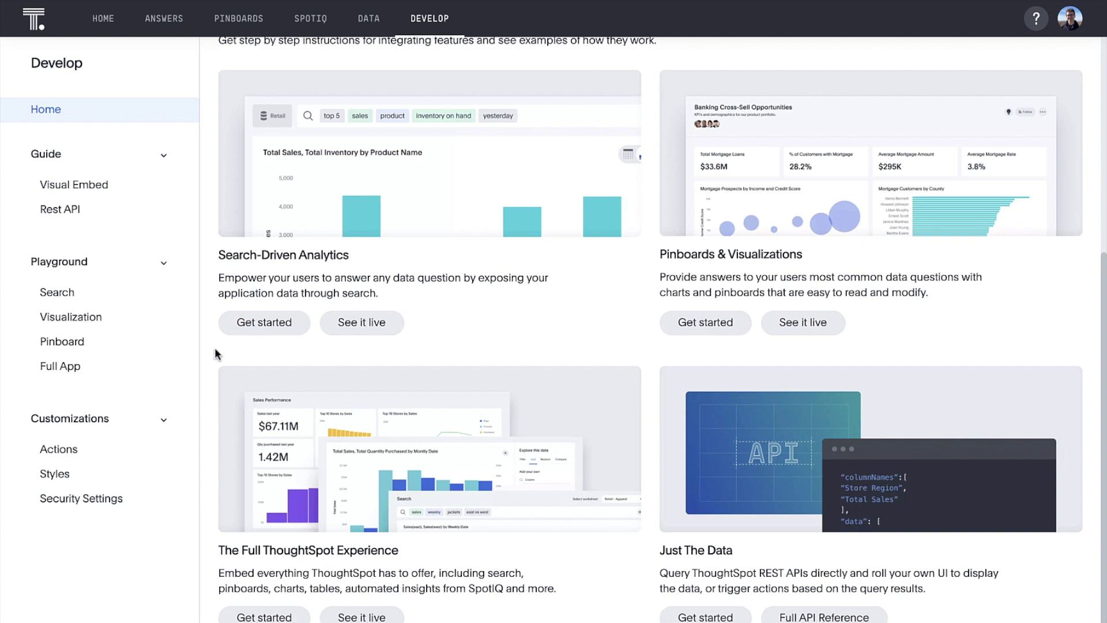
click(145, 292)
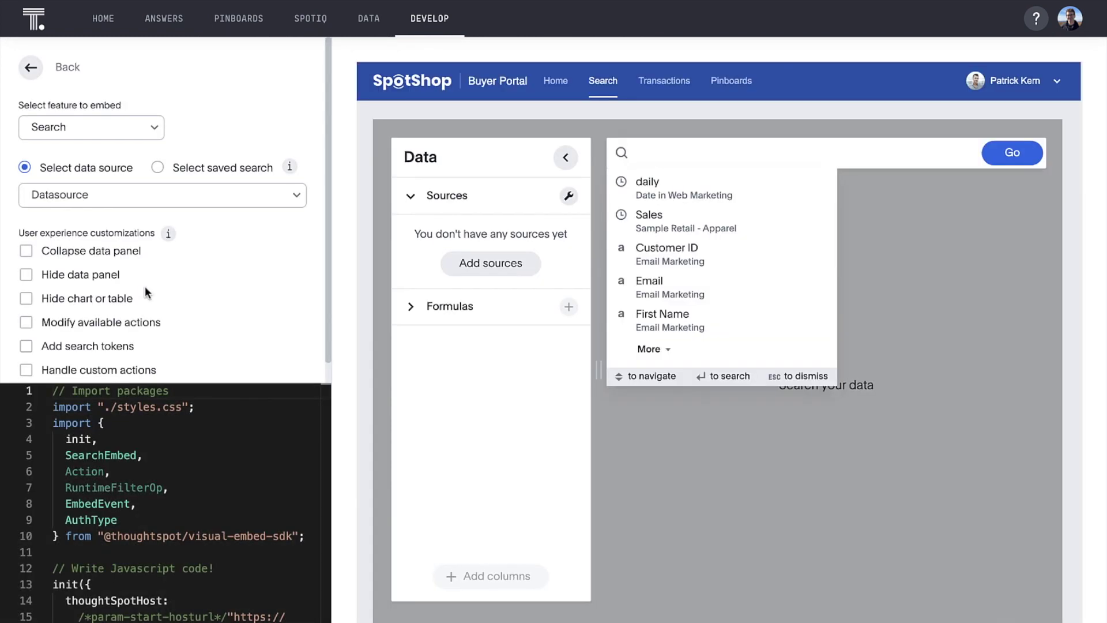
Embed Search on Sample Retail - Apparel with a collapsed data panel and modifiable actions
click(141, 138)
click(140, 137)
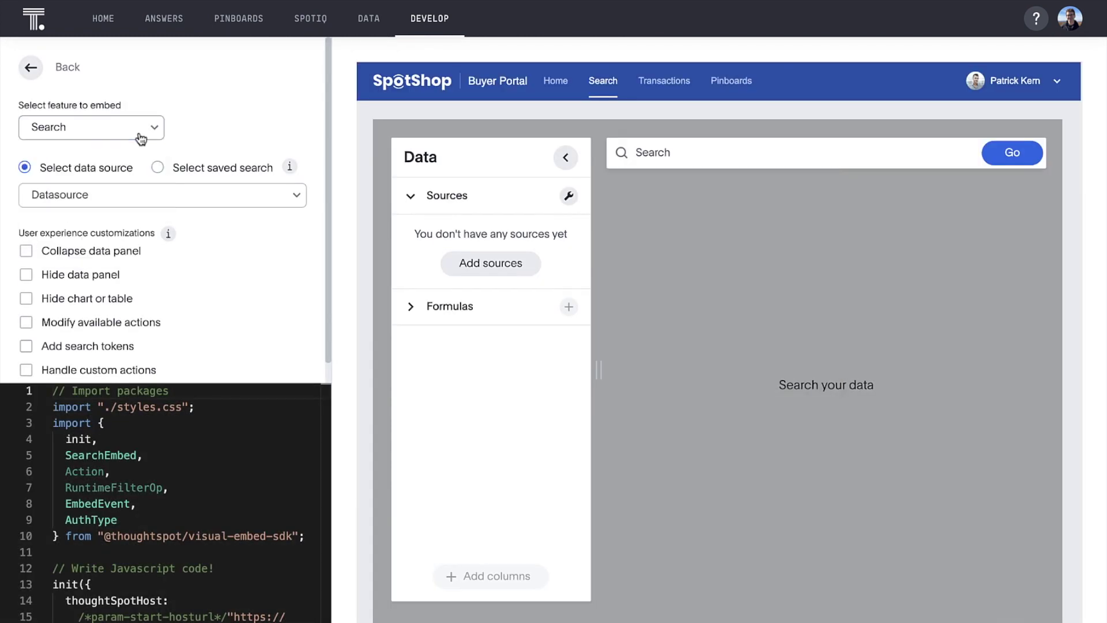
click(139, 201)
click(123, 382)
click(92, 253)
click(87, 323)
Set disabledActions to [Action.Save] with the disabling reason 'See admin'
click(195, 537)
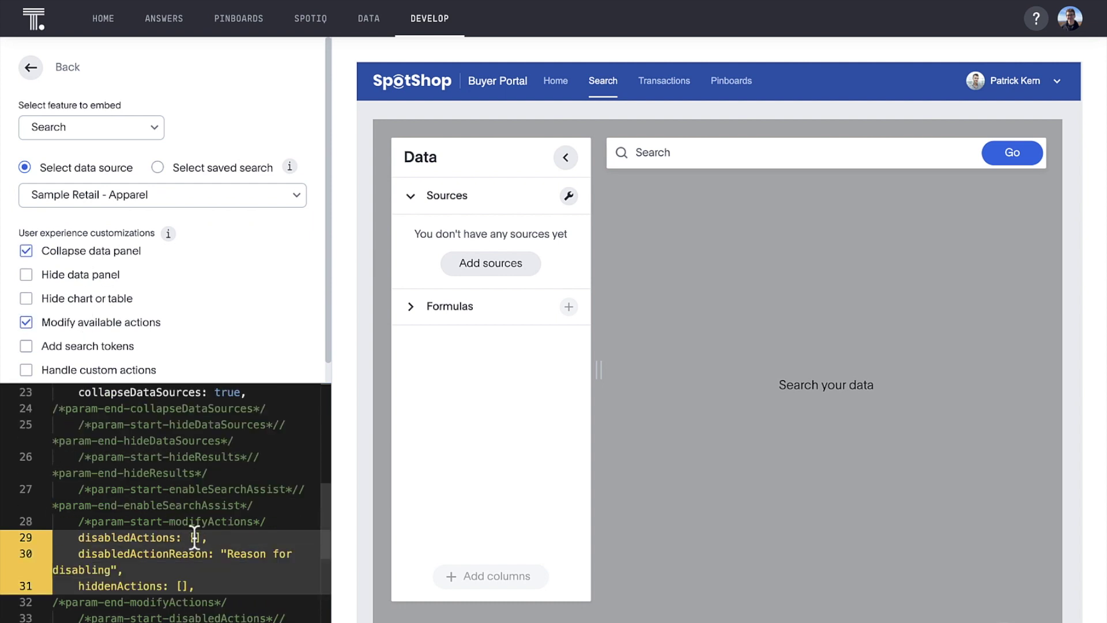
text(Action.Save)
drag(228, 553, 111, 570)
text(See admin)
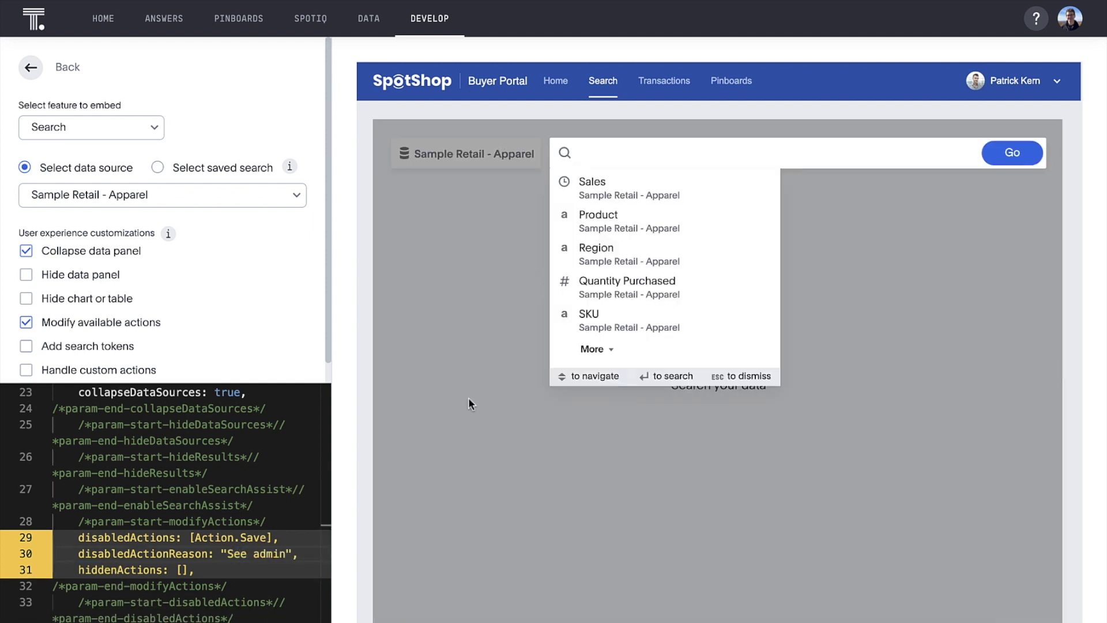
Search Sales by Product in the preview and confirm Save is disabled in the chart menu
click(623, 188)
click(621, 194)
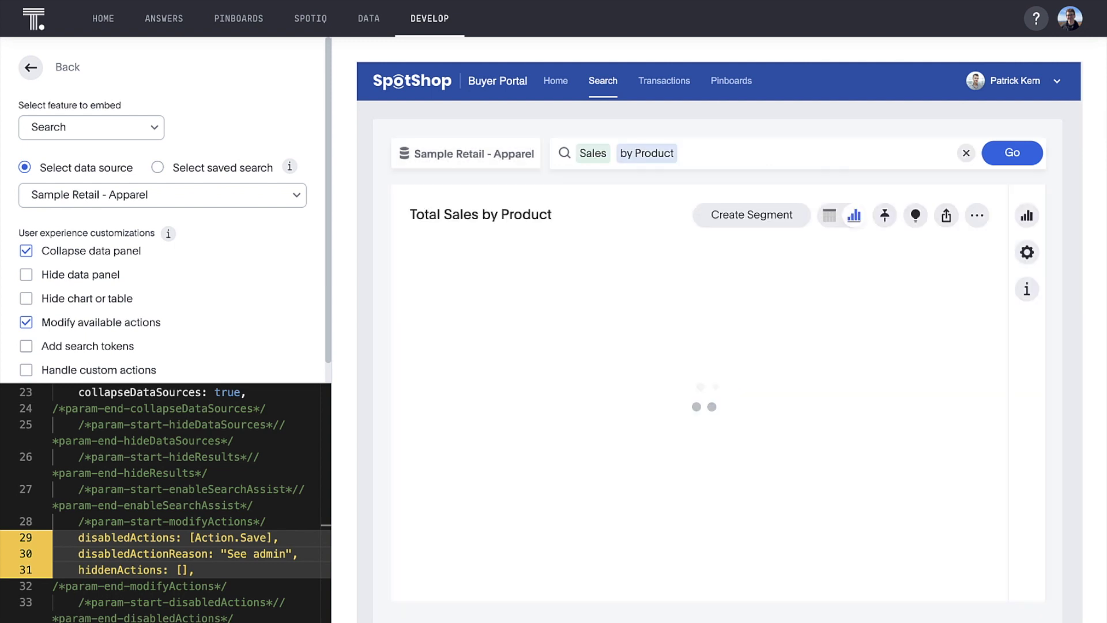
click(969, 214)
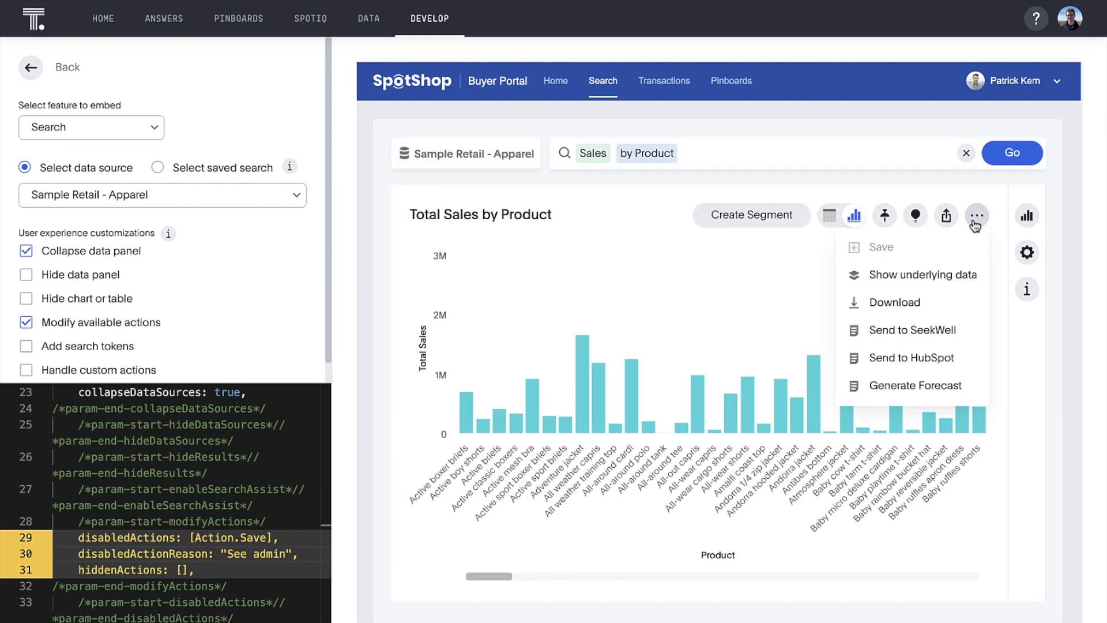
mouse_move(966, 248)
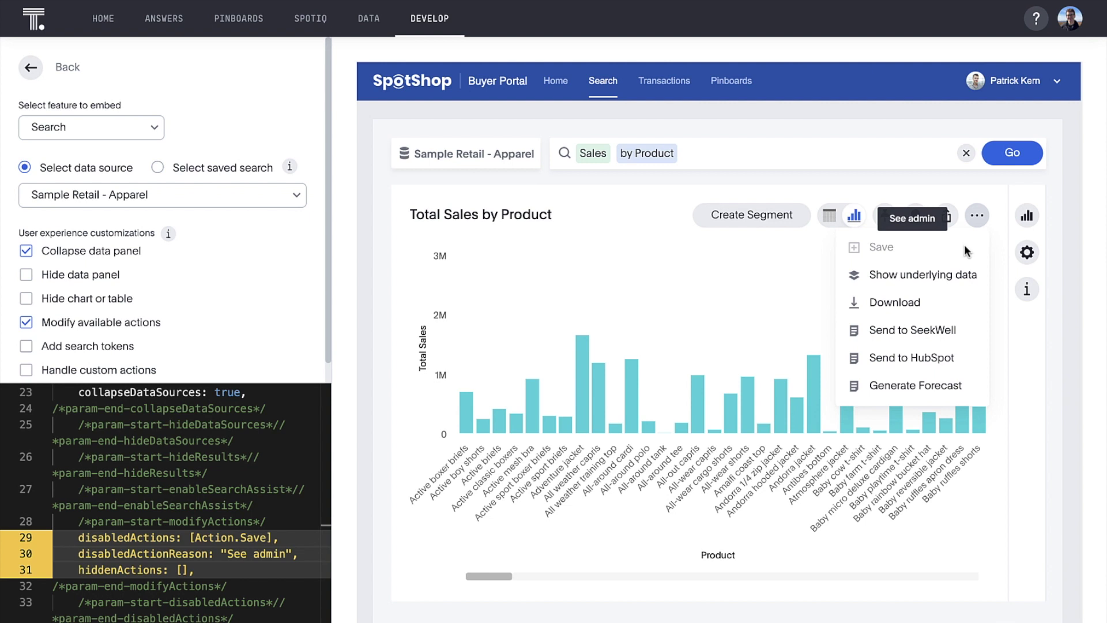